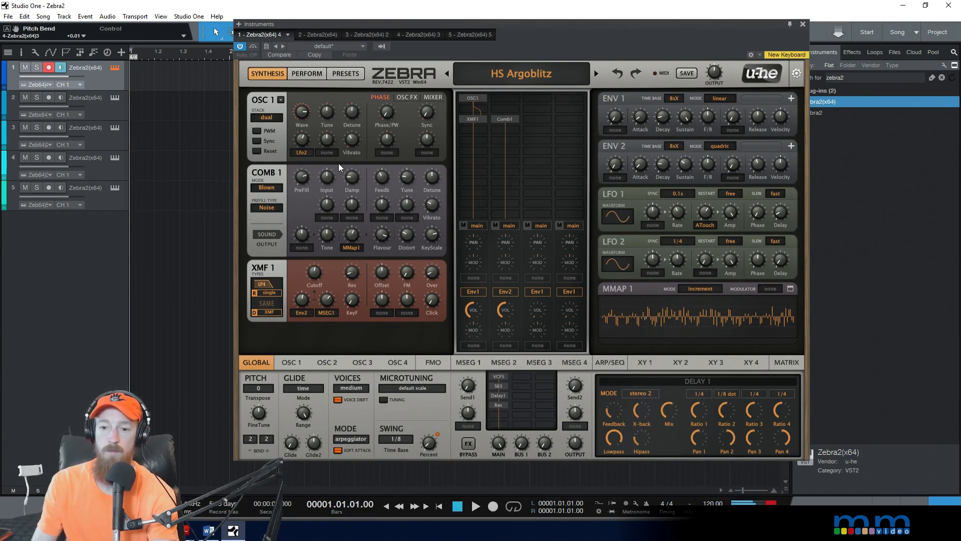
Step: Raise the MMap1 modulation depth on COMB 1 to 100%, then lower it to 32%
{"action": "mouse_move", "coordinate": [333, 188]}
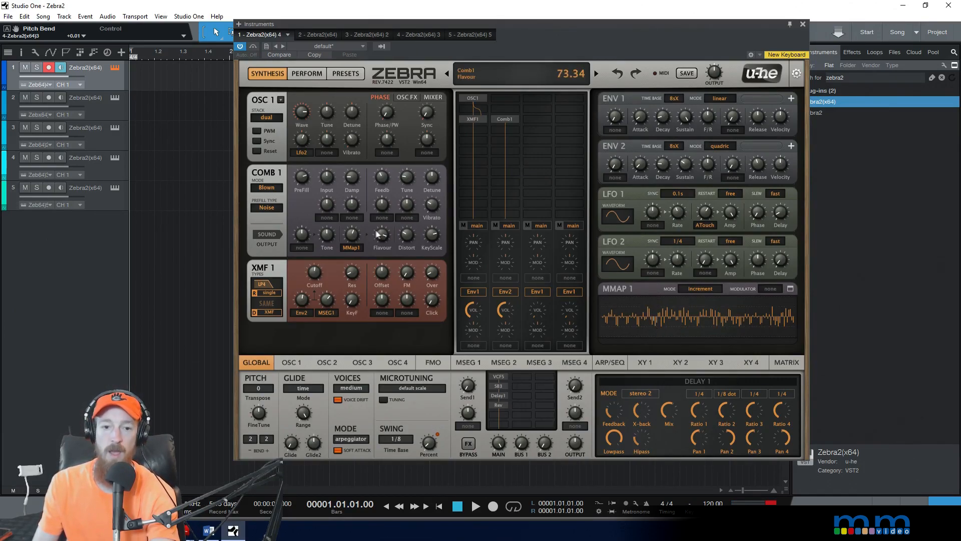
{"action": "left_click_drag", "start_coordinate": [349, 241], "coordinate": [352, 217]}
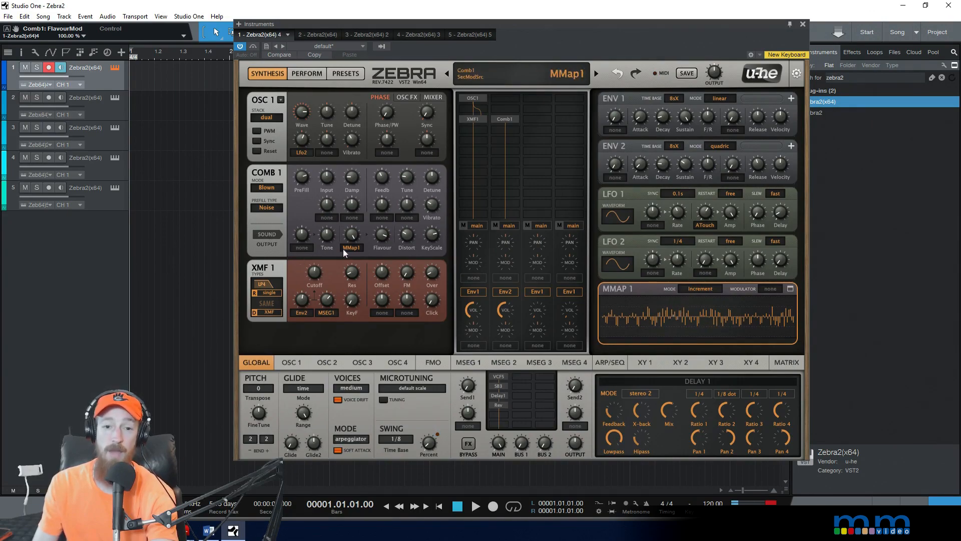
{"action": "left_click_drag", "start_coordinate": [350, 235], "coordinate": [354, 253]}
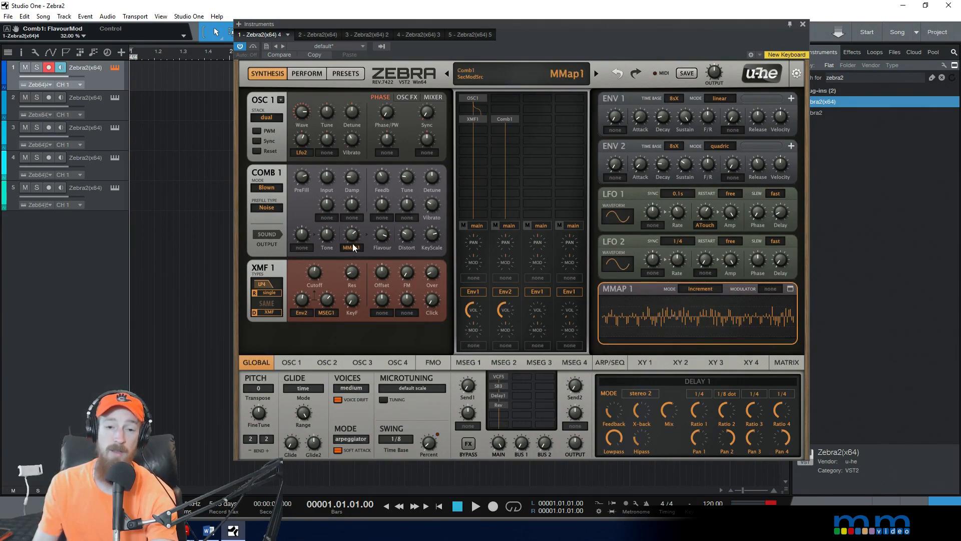
Step: Clear COMB 1's MMap1 modulation source, reassign MMap1, and set its modulation depth to 30%
{"action": "left_click", "coordinate": [352, 246]}
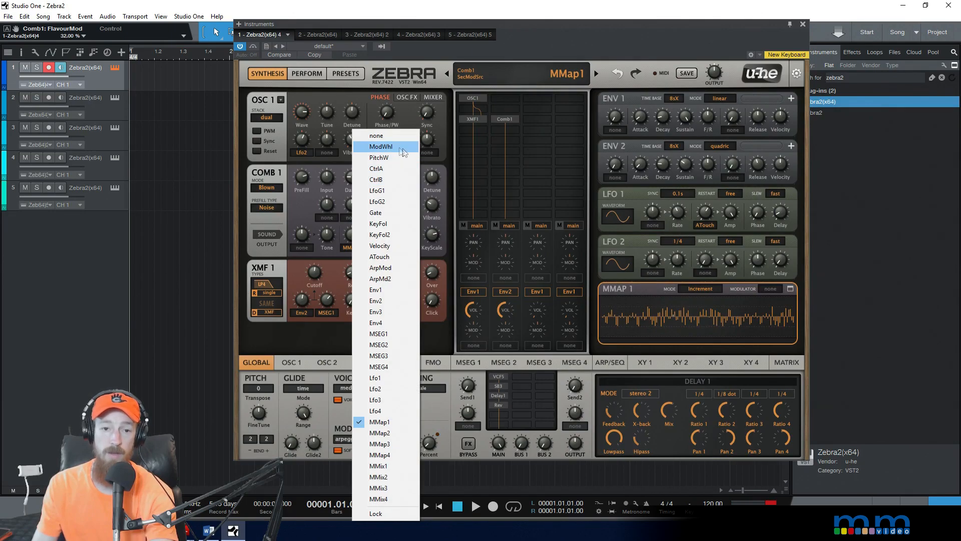
{"action": "left_click", "coordinate": [379, 136]}
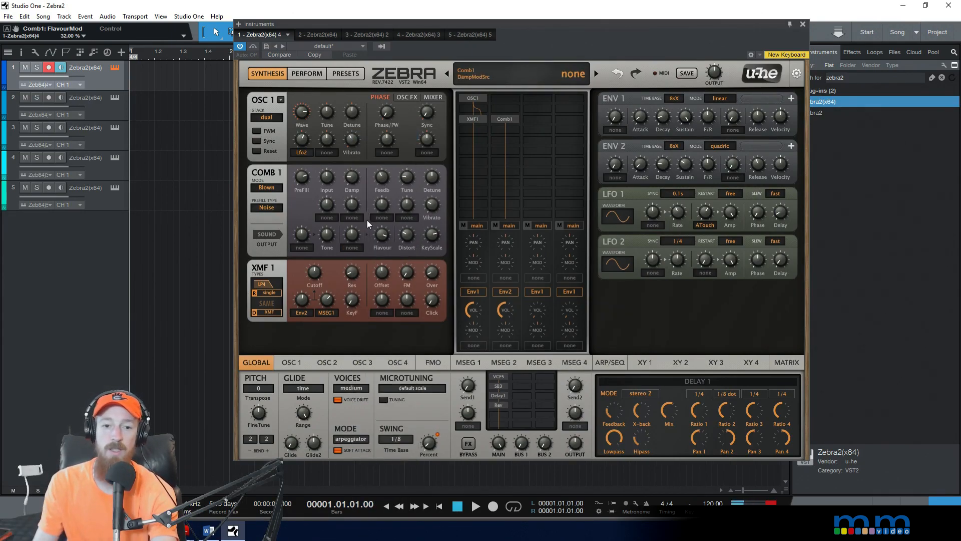
{"action": "left_click", "coordinate": [350, 248]}
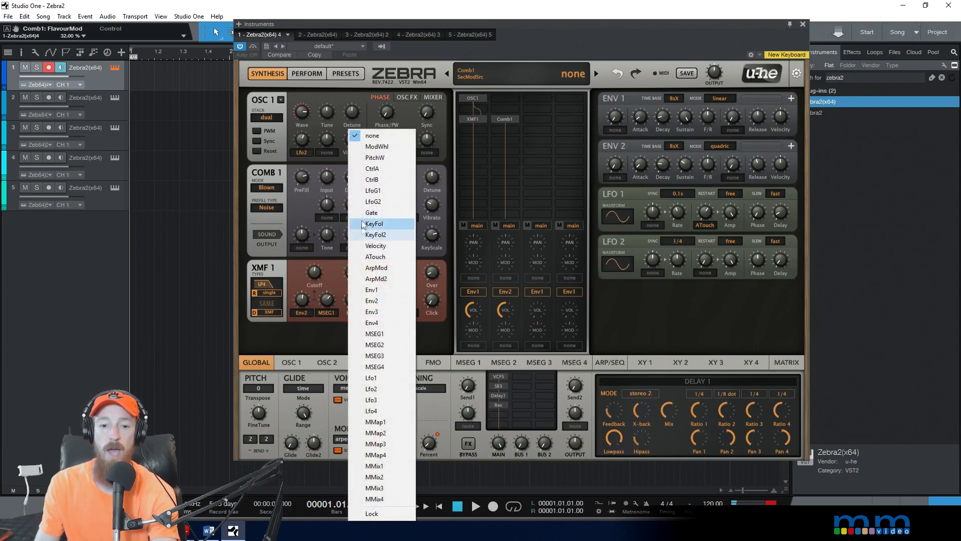
{"action": "left_click", "coordinate": [389, 422]}
{"action": "left_click_drag", "start_coordinate": [351, 236], "coordinate": [351, 238]}
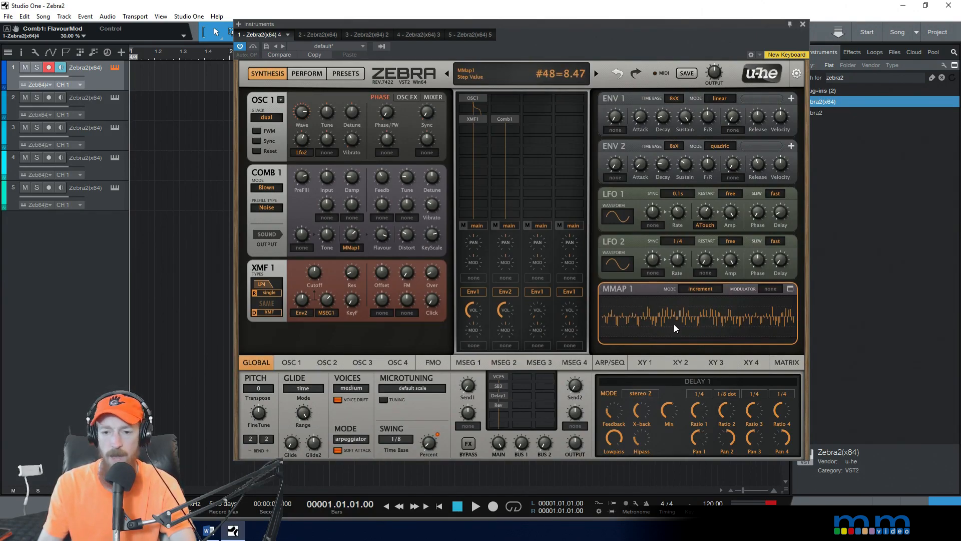
Step: Show the second track's HS Polydrone patch and examine its MMAP 1 curve
{"action": "left_click", "coordinate": [107, 112]}
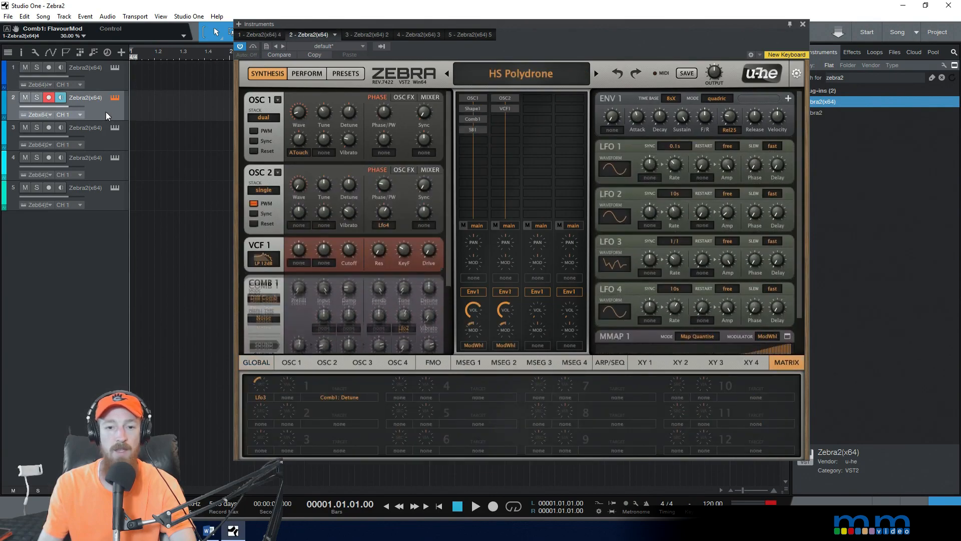
{"action": "scroll", "coordinate": [794, 185], "scroll_direction": "down", "scroll_amount": 2}
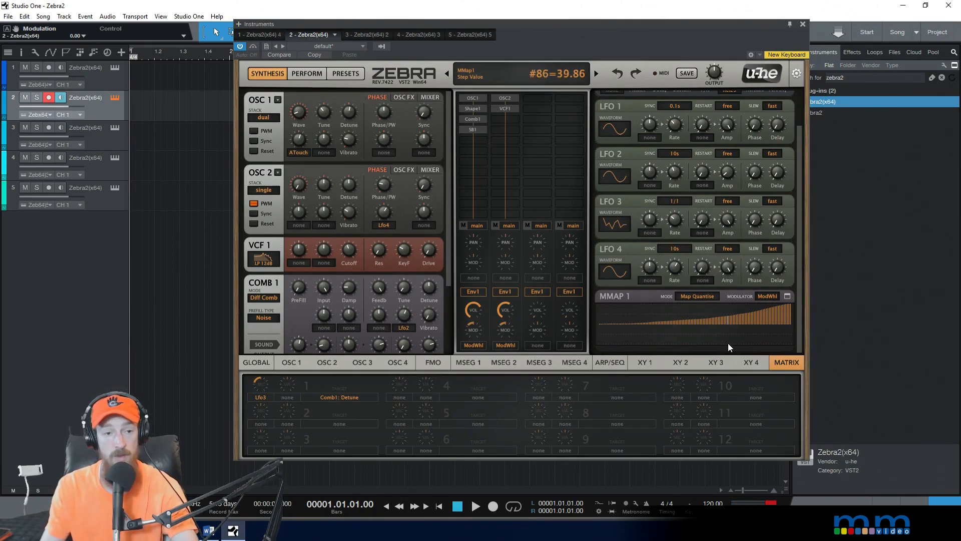
Step: Show the third track's HS Strangulation patch and examine OSC 1's MMap1 assignments and the MMAP 1 steps
{"action": "left_click", "coordinate": [112, 141]}
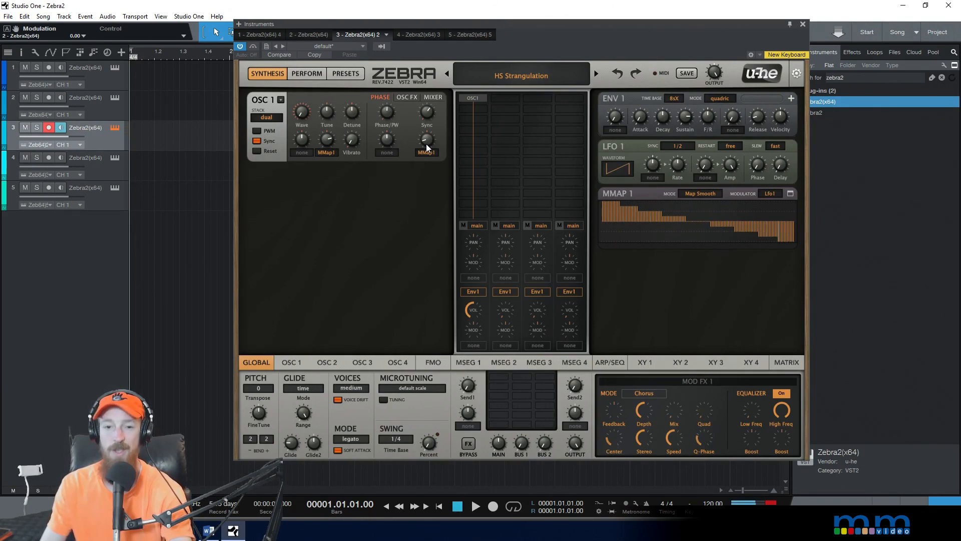
{"action": "left_click_drag", "start_coordinate": [426, 146], "coordinate": [406, 139]}
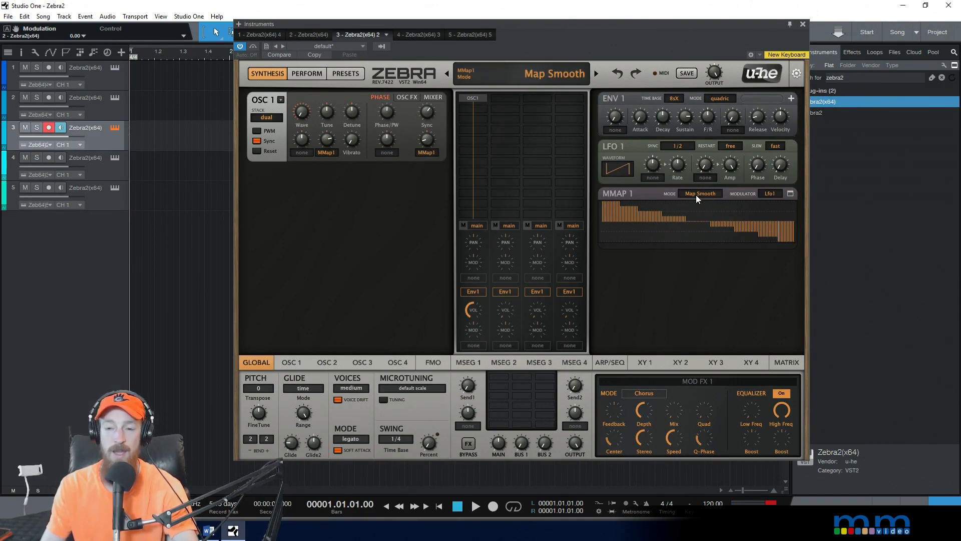
{"action": "left_click_drag", "start_coordinate": [613, 208], "coordinate": [681, 216]}
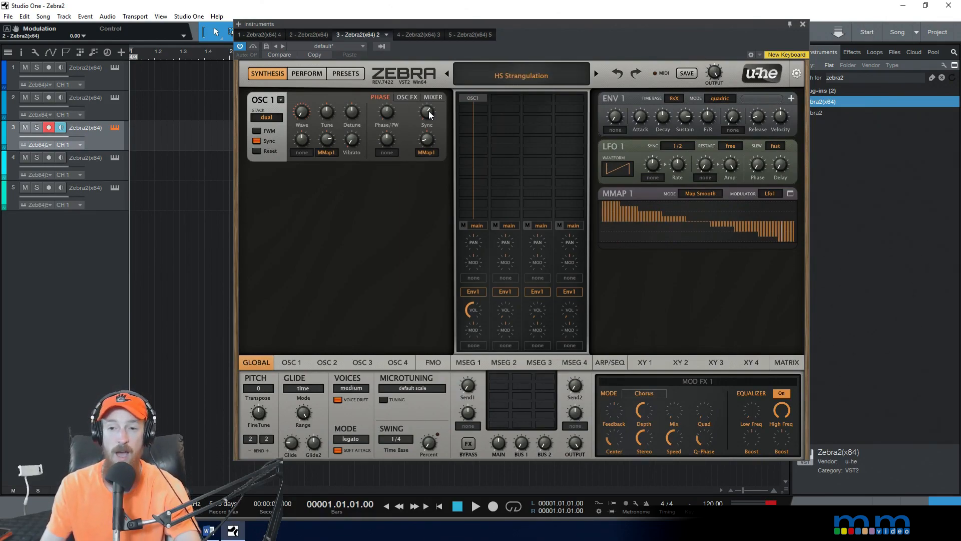
Step: Compare MMAP 1's Map Quantise and Map Smooth modes on the HS Strangulation patch, ending on Map Quantise
{"action": "left_click", "coordinate": [717, 196]}
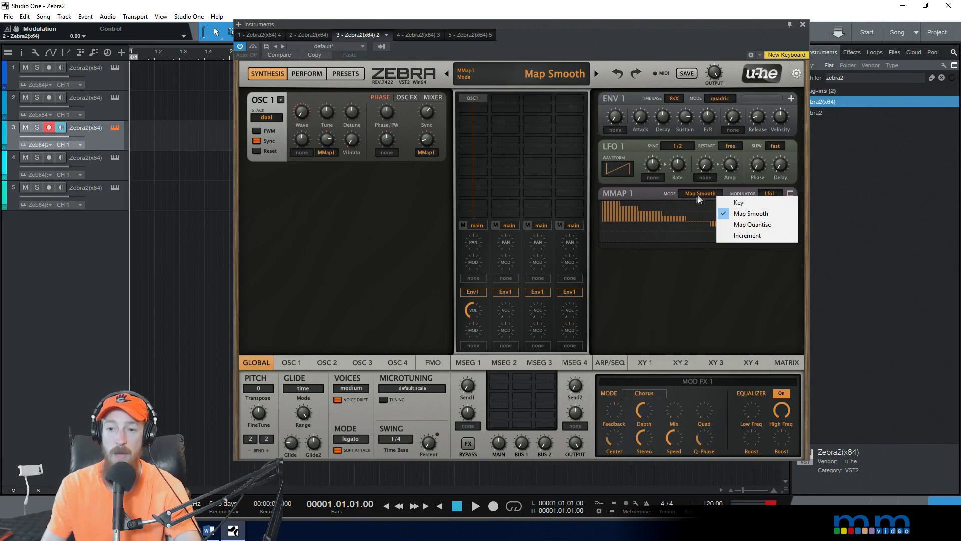
{"action": "left_click", "coordinate": [741, 226]}
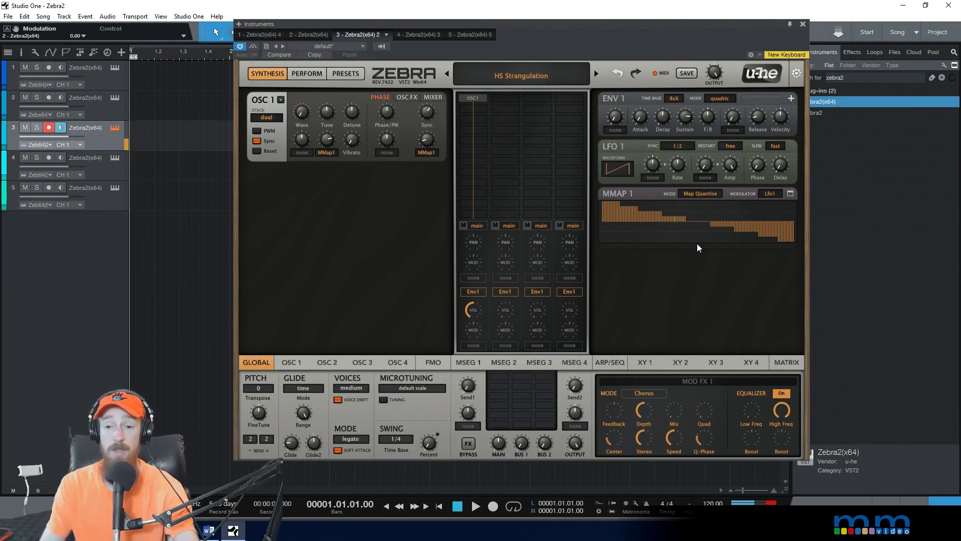
{"action": "left_click", "coordinate": [699, 194]}
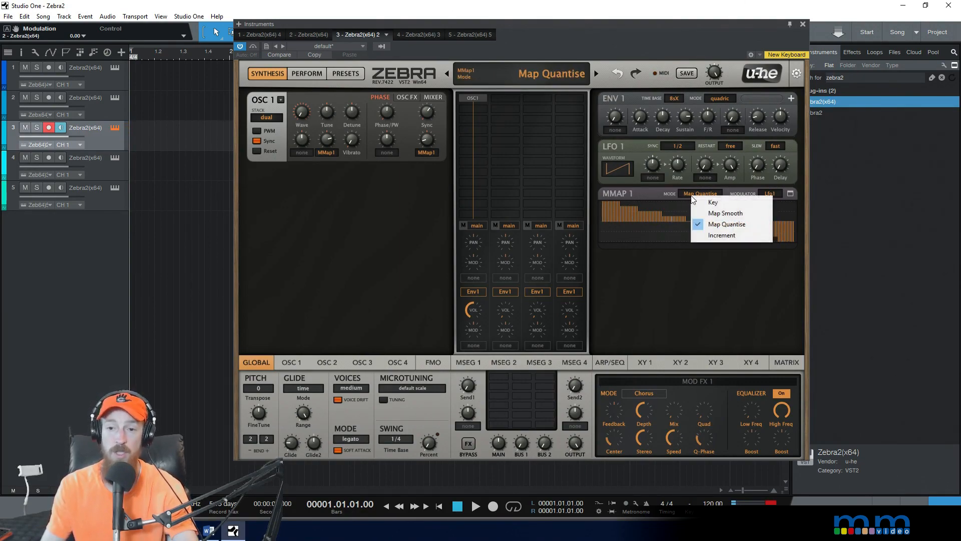
{"action": "left_click", "coordinate": [724, 213]}
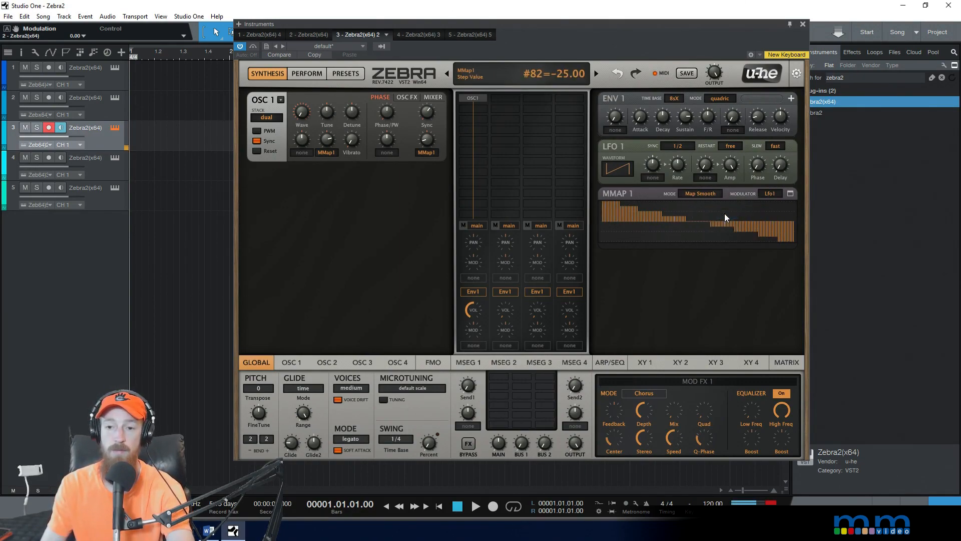
{"action": "left_click", "coordinate": [710, 193]}
{"action": "left_click", "coordinate": [724, 222]}
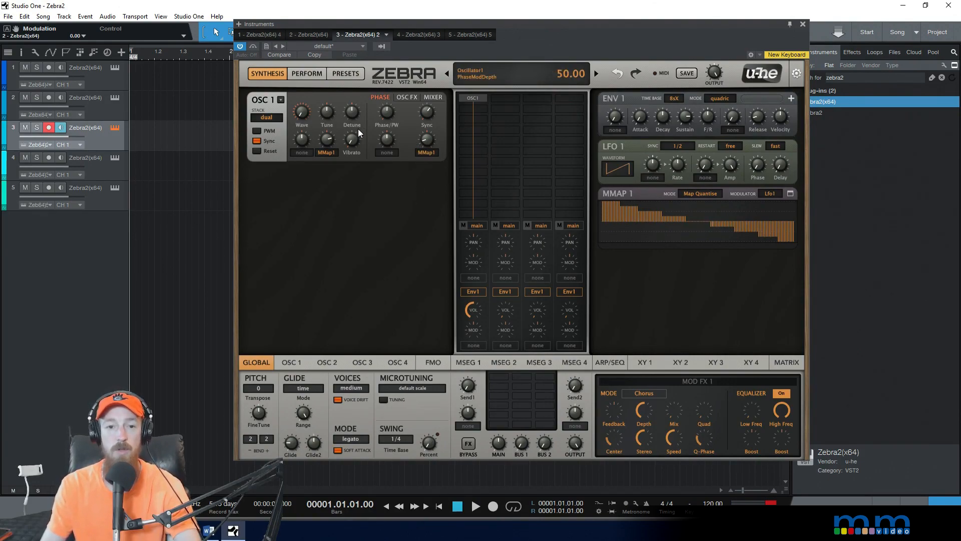
Step: Set OSC 1's Tune modulation source to none, then reassign it to MMap1
{"action": "left_click", "coordinate": [327, 153]}
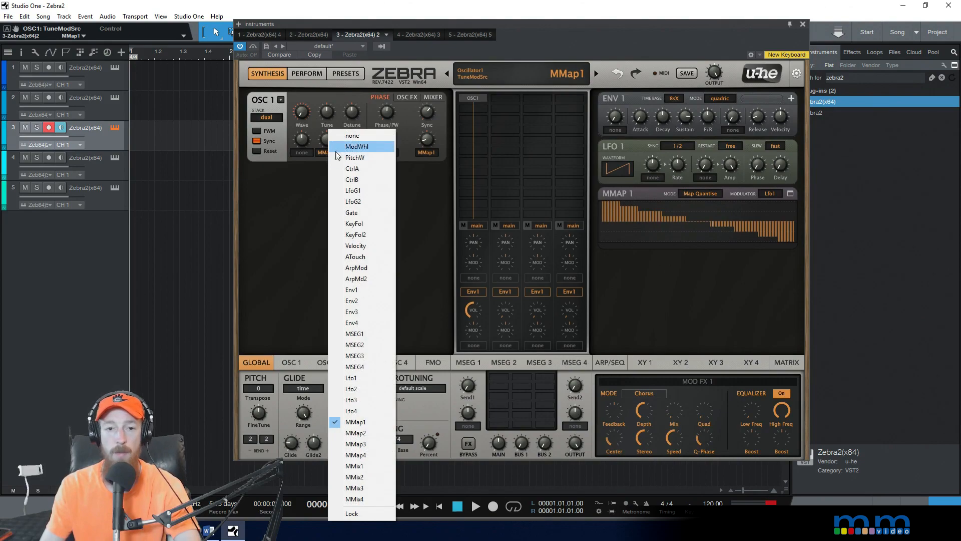
{"action": "left_click", "coordinate": [341, 132]}
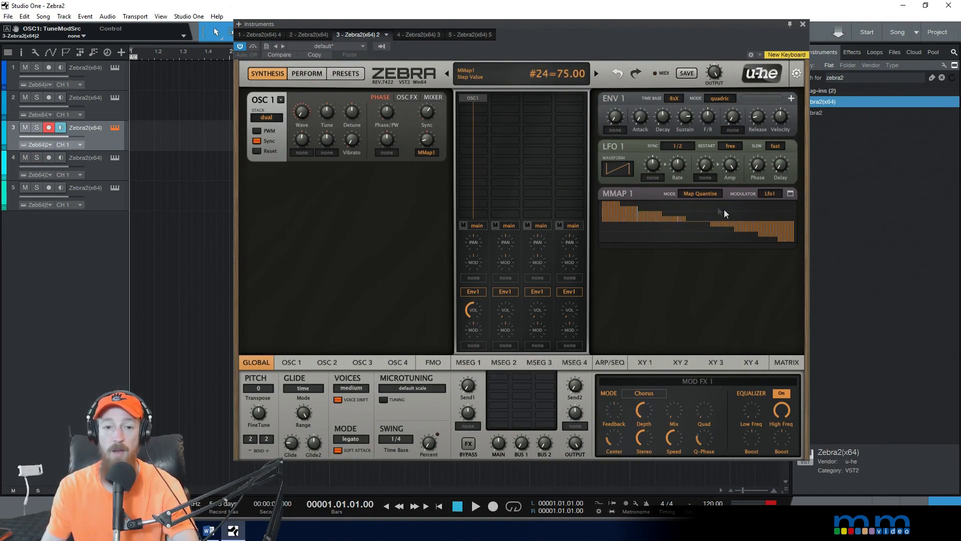
{"action": "left_click", "coordinate": [322, 152]}
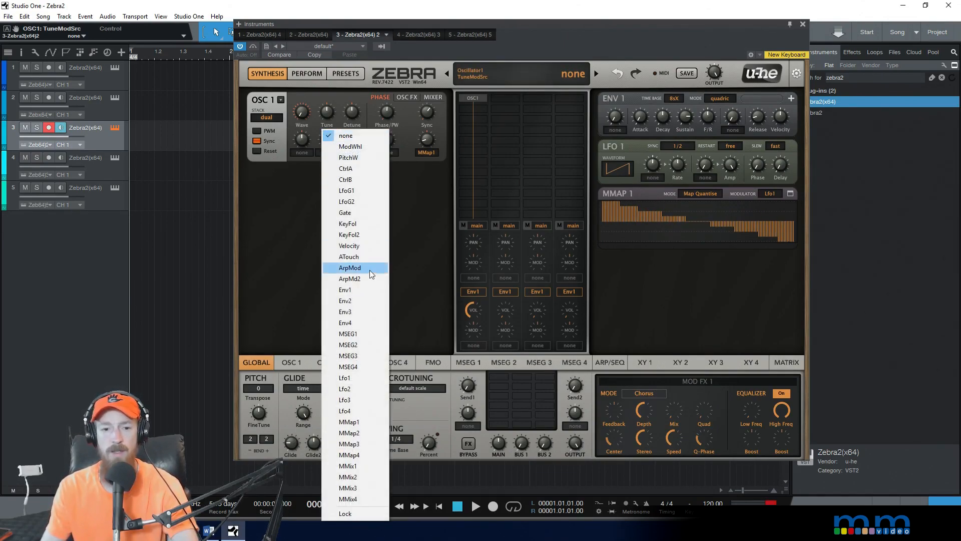
{"action": "left_click", "coordinate": [371, 422]}
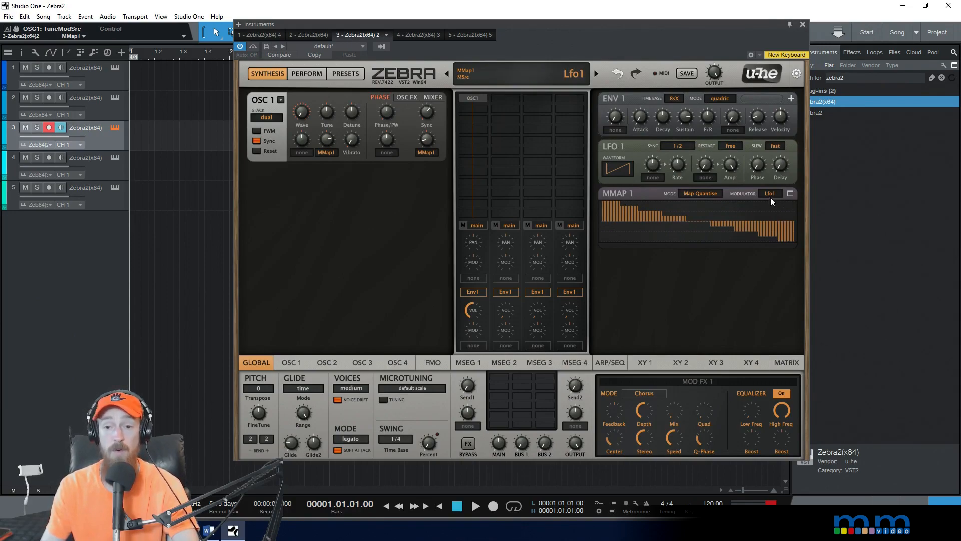
Step: Show the fourth track's Zebra2 patch and examine its MMAP 2 curve and modulator
{"action": "left_click", "coordinate": [109, 173]}
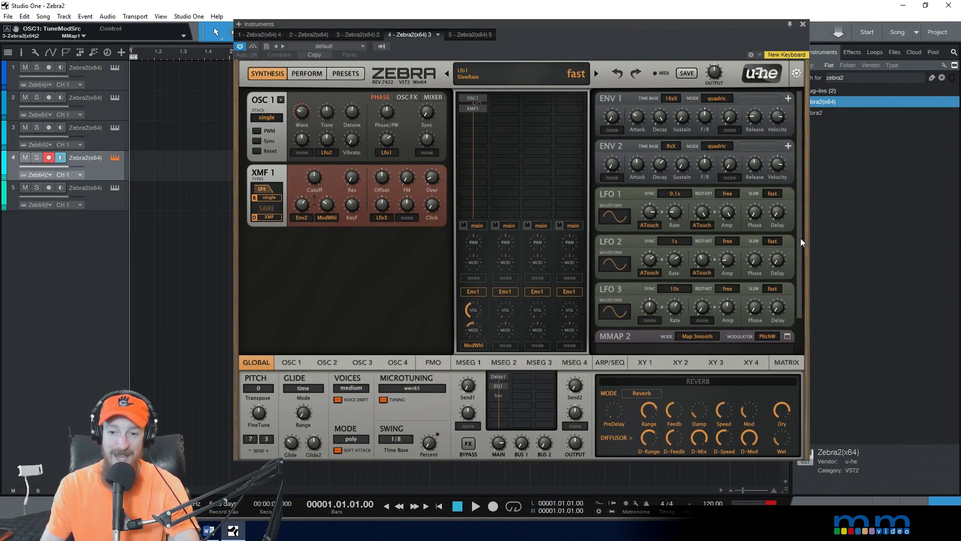
{"action": "left_click_drag", "start_coordinate": [801, 242], "coordinate": [797, 287]}
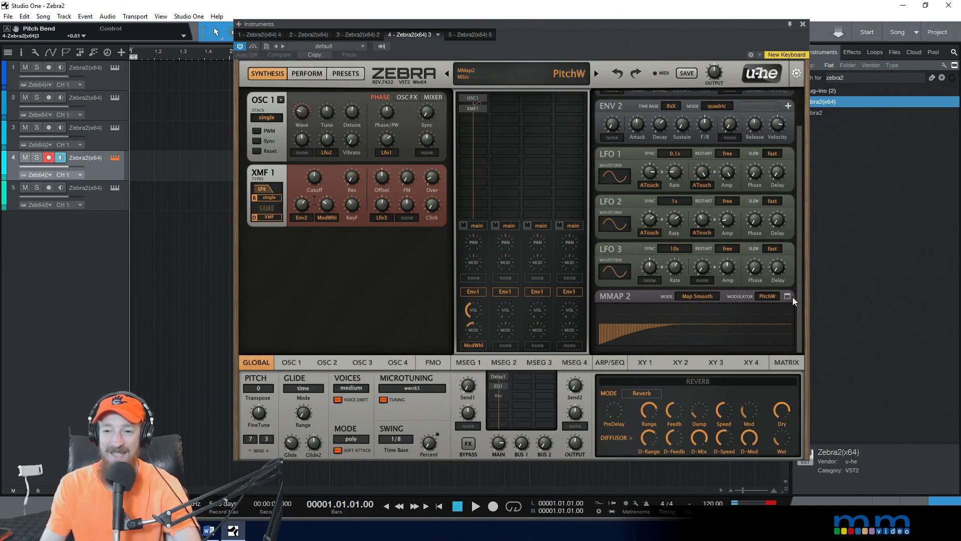
{"action": "mouse_move", "coordinate": [800, 316]}
{"action": "left_mouse_down"}
{"action": "mouse_move", "coordinate": [799, 282]}
{"action": "mouse_move", "coordinate": [800, 319]}
{"action": "left_mouse_up"}
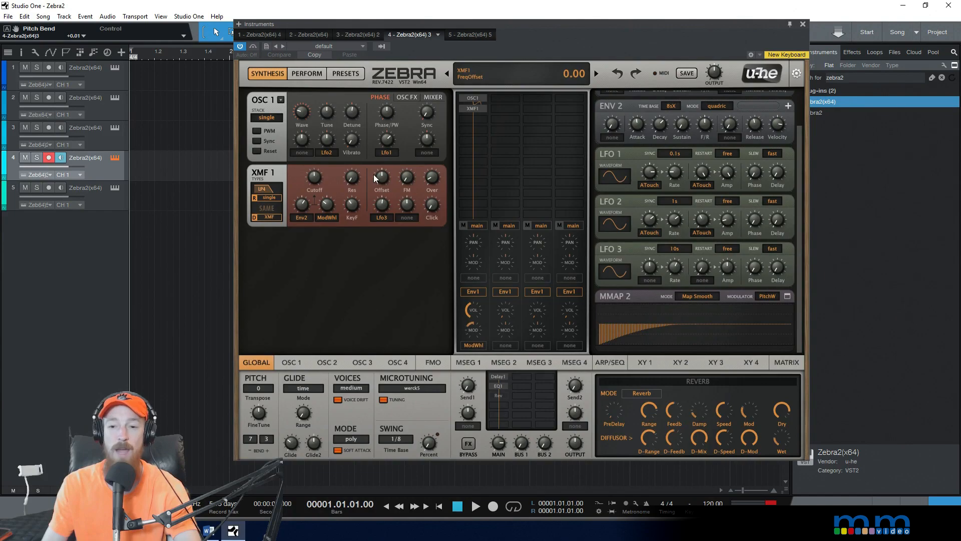
Step: Open the fifth track's HS Scimitar patch and try ENV 2's Attack at 74% before setting it to 0%
{"action": "left_click", "coordinate": [97, 204]}
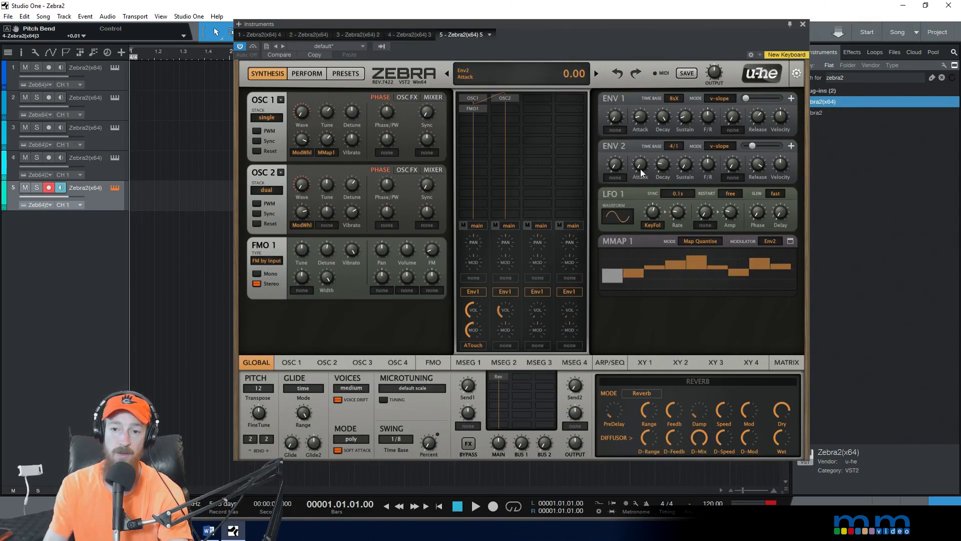
{"action": "left_click_drag", "start_coordinate": [642, 165], "coordinate": [637, 92]}
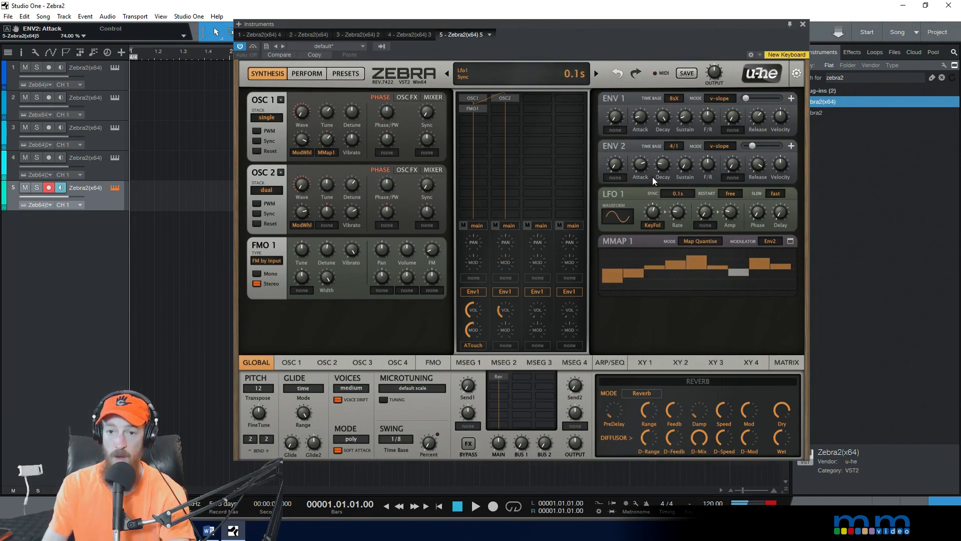
{"action": "left_click_drag", "start_coordinate": [635, 163], "coordinate": [639, 270]}
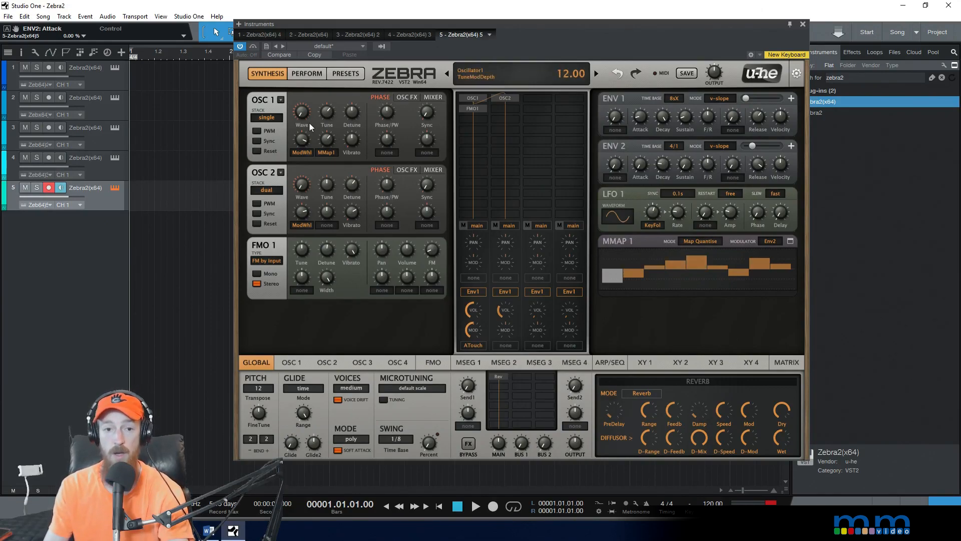
Step: Remove MMap1 from OSC 1's Tune modulation in the HS Scimitar patch, then assign it again
{"action": "left_click", "coordinate": [326, 152]}
{"action": "left_click", "coordinate": [355, 133]}
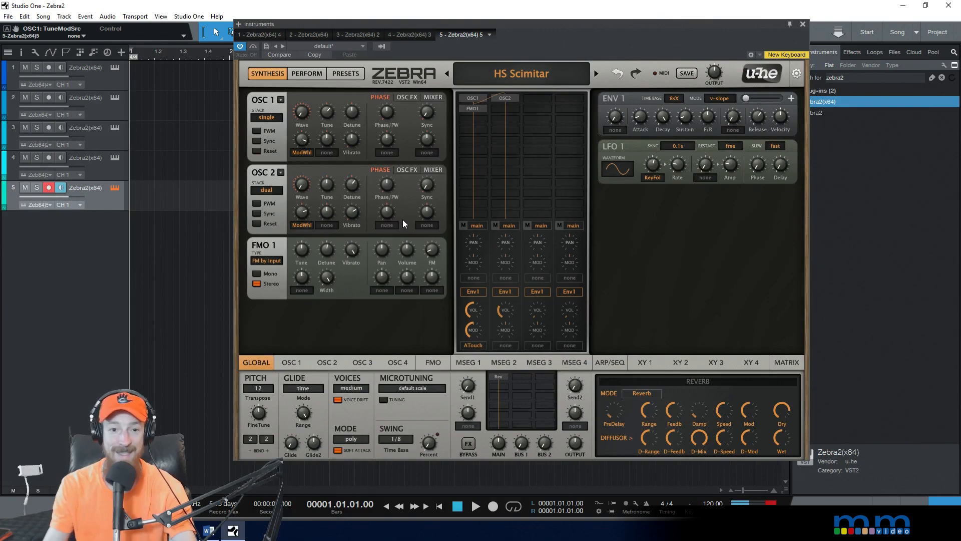
{"action": "left_click", "coordinate": [328, 153]}
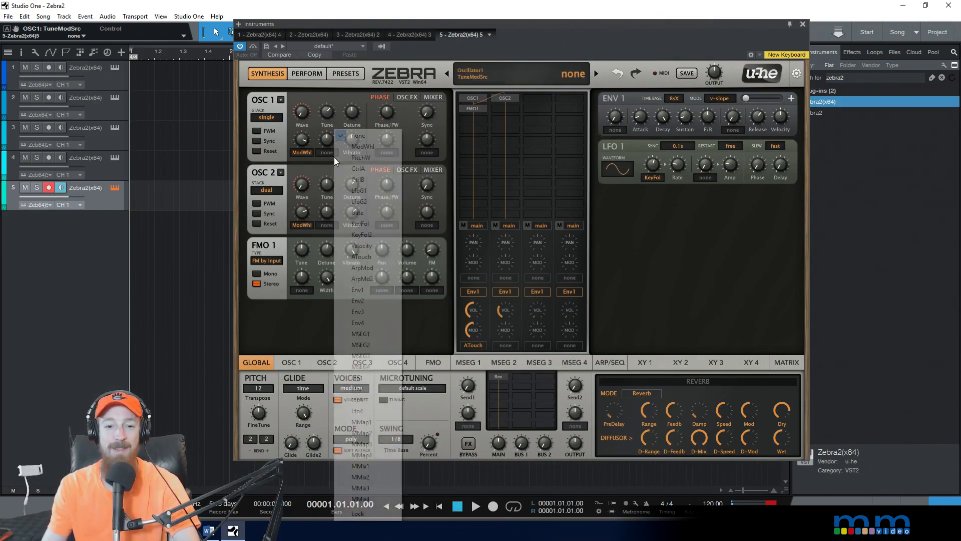
{"action": "left_click", "coordinate": [380, 422]}
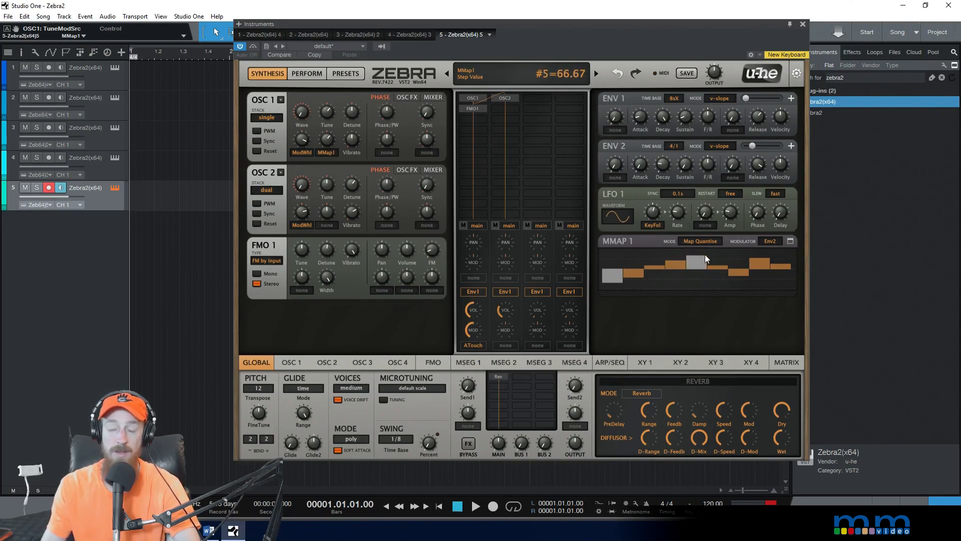
Step: Try MMAP 1's Map Smooth mode on the HS Scimitar patch, then restore Map Quantise
{"action": "left_click", "coordinate": [713, 244]}
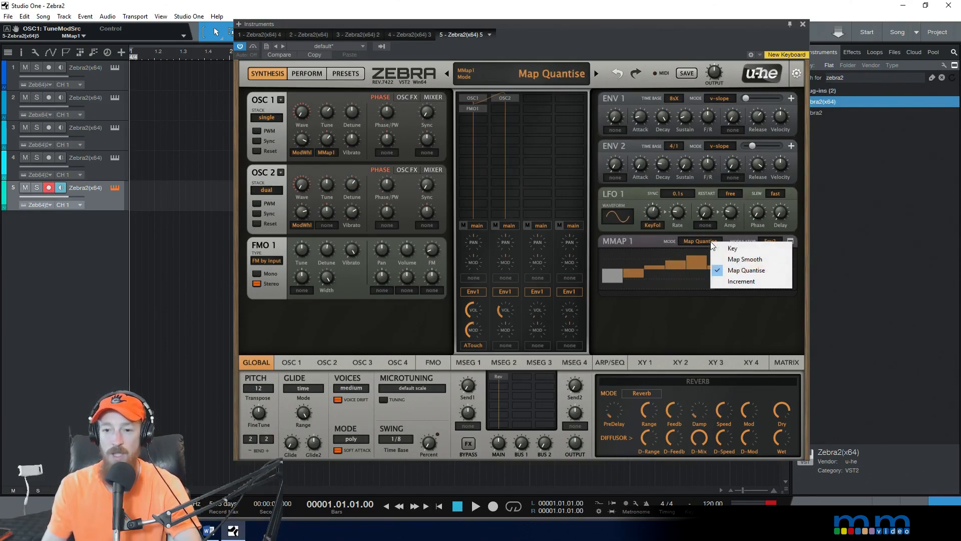
{"action": "left_click", "coordinate": [744, 259]}
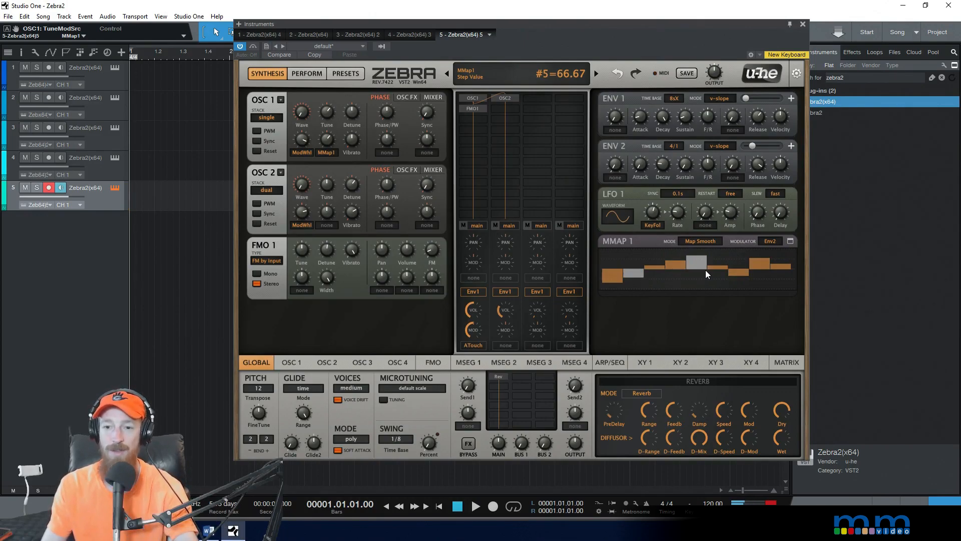
{"action": "left_click", "coordinate": [707, 243]}
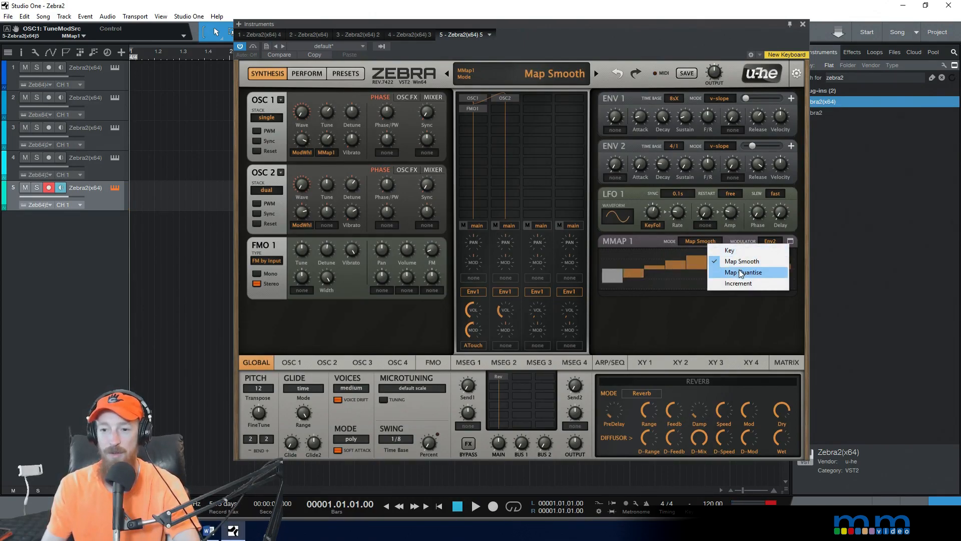
{"action": "left_click", "coordinate": [744, 272]}
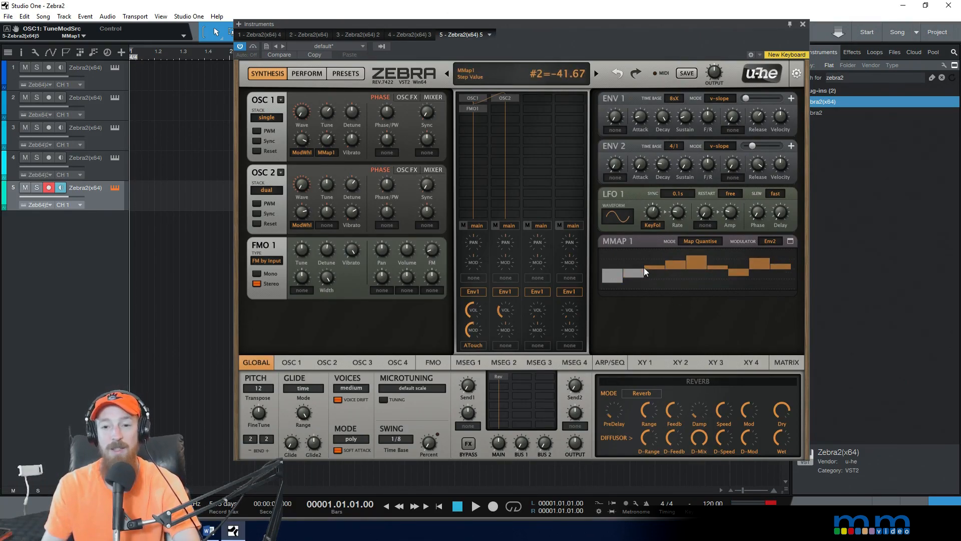
Step: Compare OSC 1 without Tune modulation by setting the source to none, then restore MMap1
{"action": "left_click", "coordinate": [329, 153]}
{"action": "left_click", "coordinate": [353, 133]}
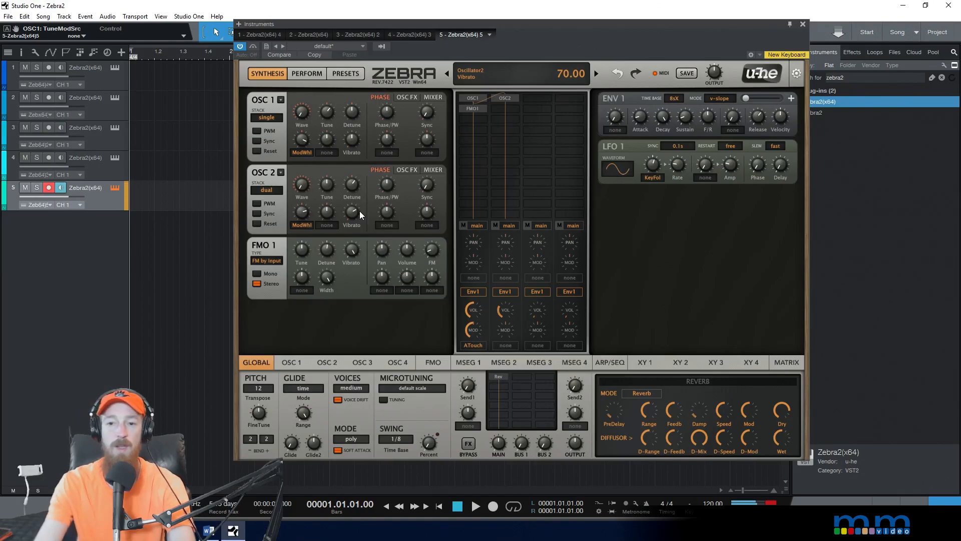
{"action": "left_click", "coordinate": [332, 153]}
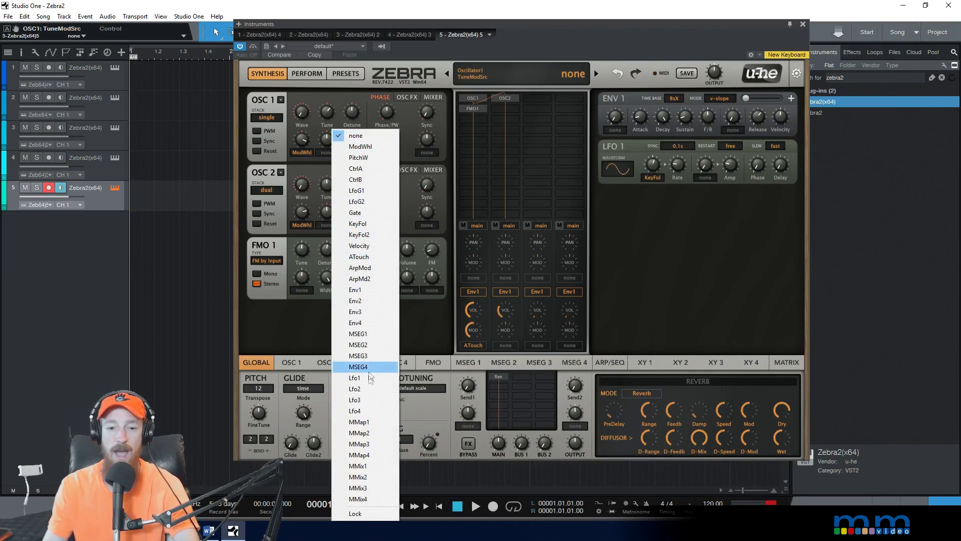
{"action": "left_click", "coordinate": [366, 422]}
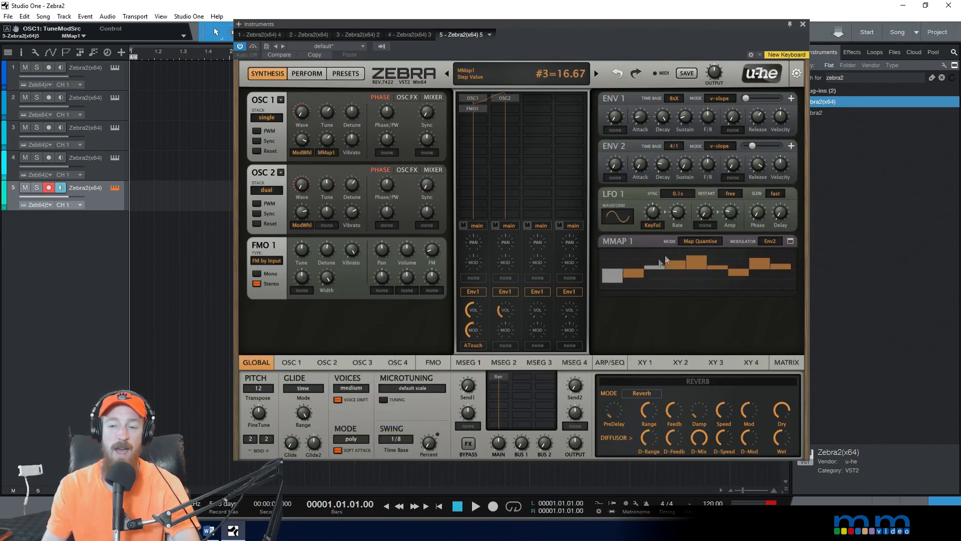
Step: Switch back up through the fourth, third and earlier Zebra2 tracks to revisit their patches
{"action": "left_click", "coordinate": [116, 167]}
{"action": "left_click", "coordinate": [103, 143]}
{"action": "left_click", "coordinate": [115, 83]}
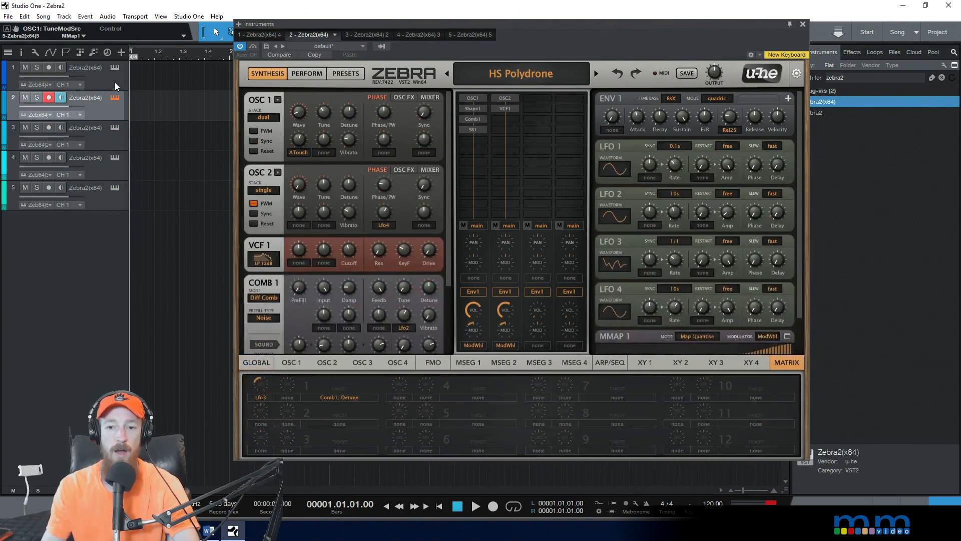